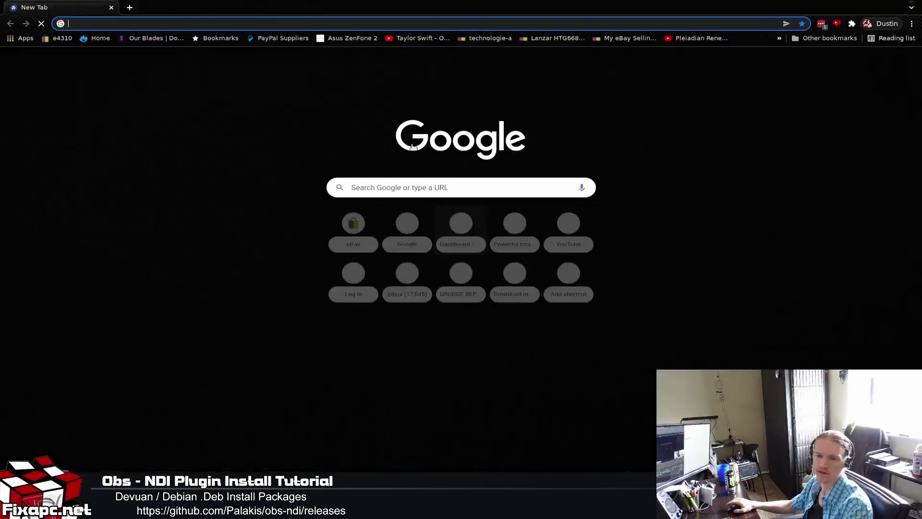
Search Google for 'obs ndi plugin .deb github'
click(456, 190)
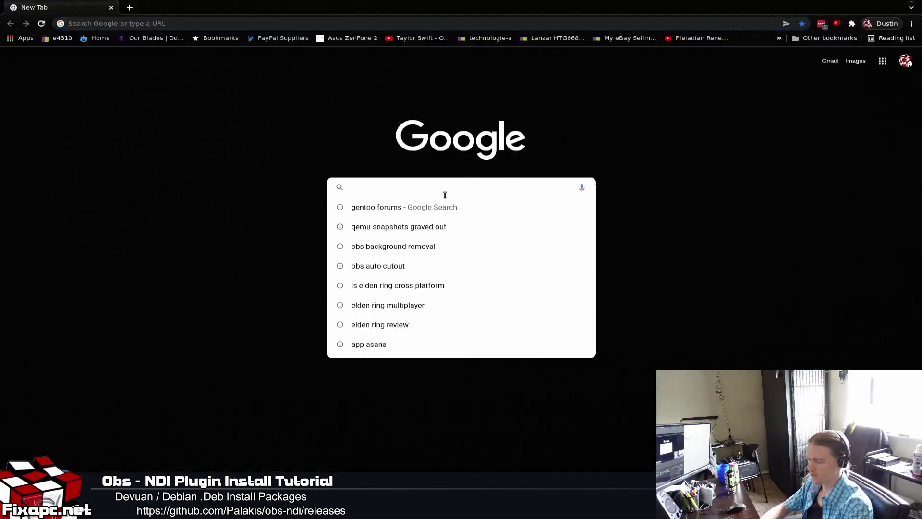
text(obs)
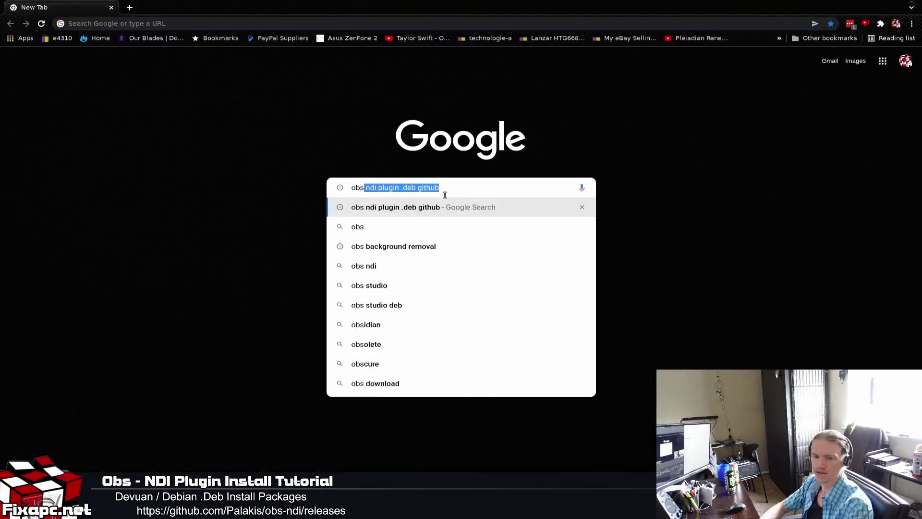
text( ndi)
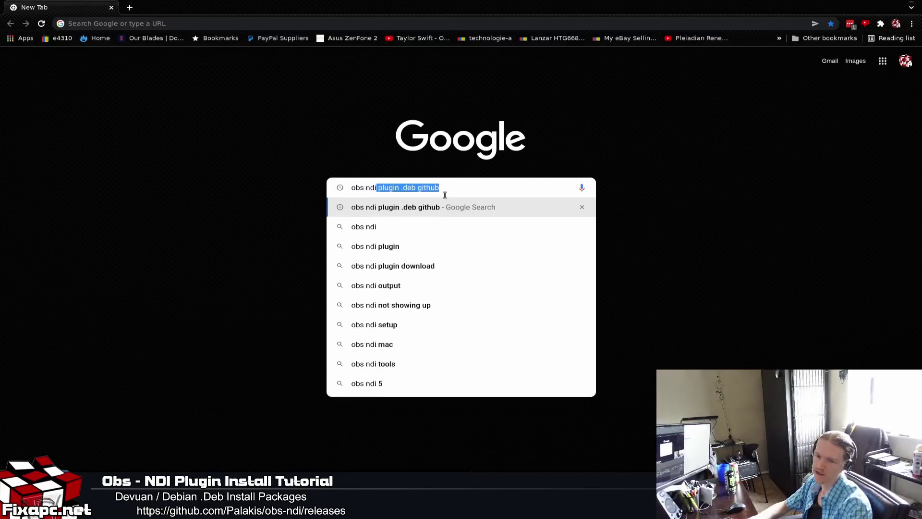
key(Return)
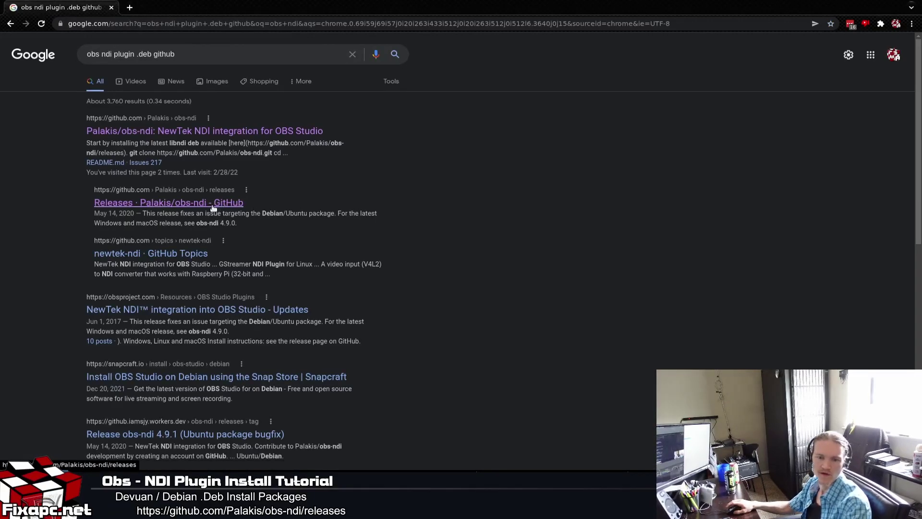
Open the Palakis/obs-ndi releases page and tile the browser to the right half
click(213, 204)
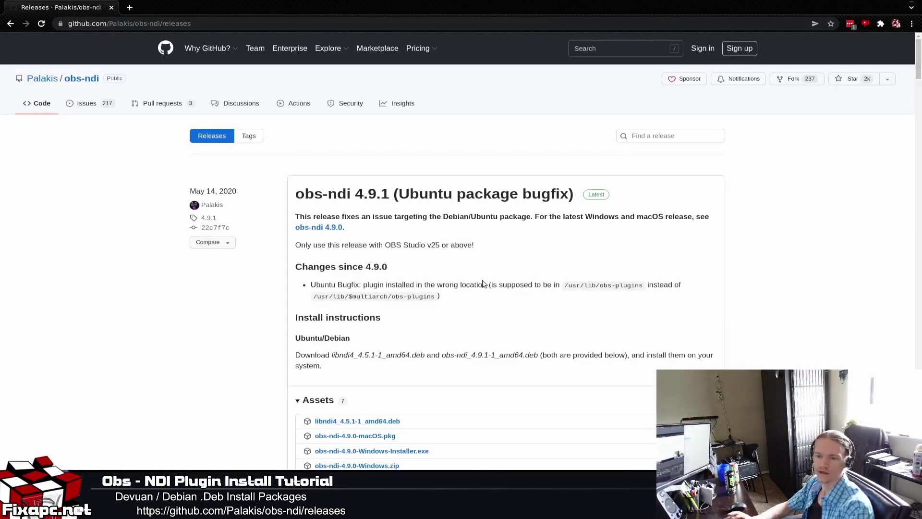
key(super+Left)
key(super+Right)
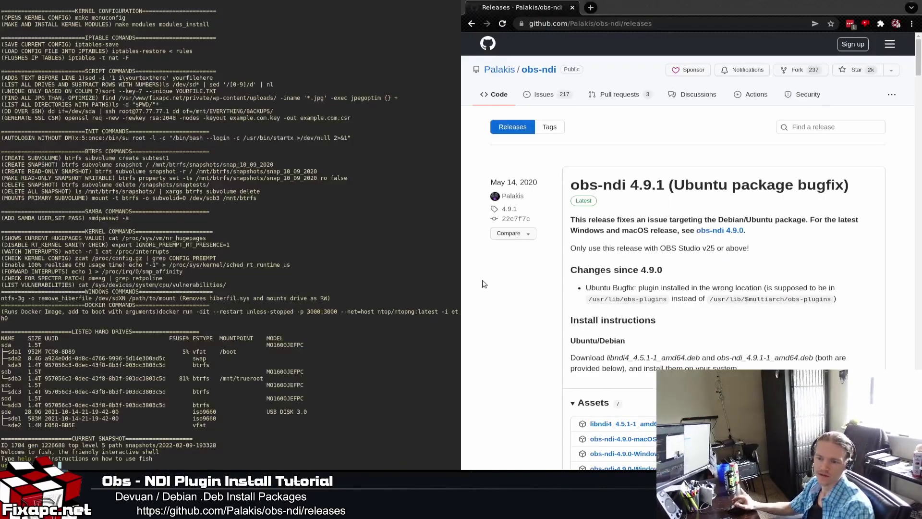
scroll(555, 275, down, 3)
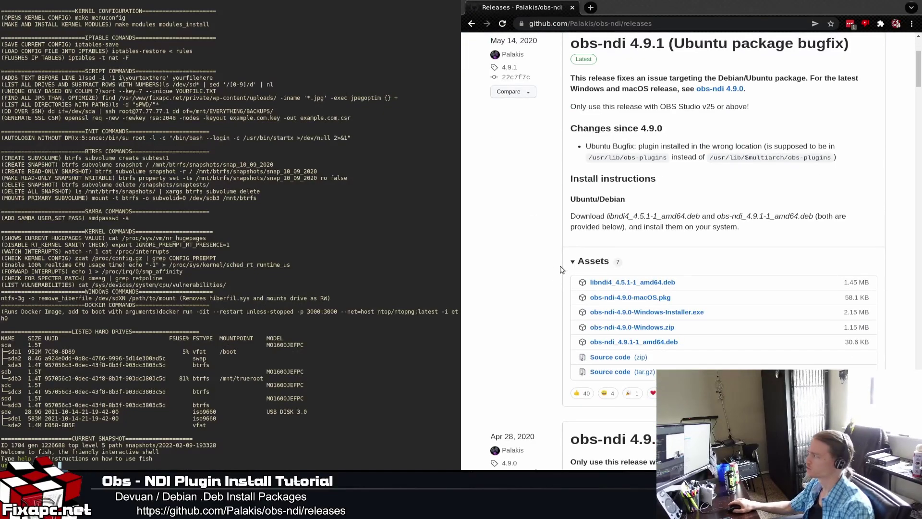
scroll(562, 270, down, 1)
scroll(562, 264, down, 2)
scroll(581, 233, up, 1)
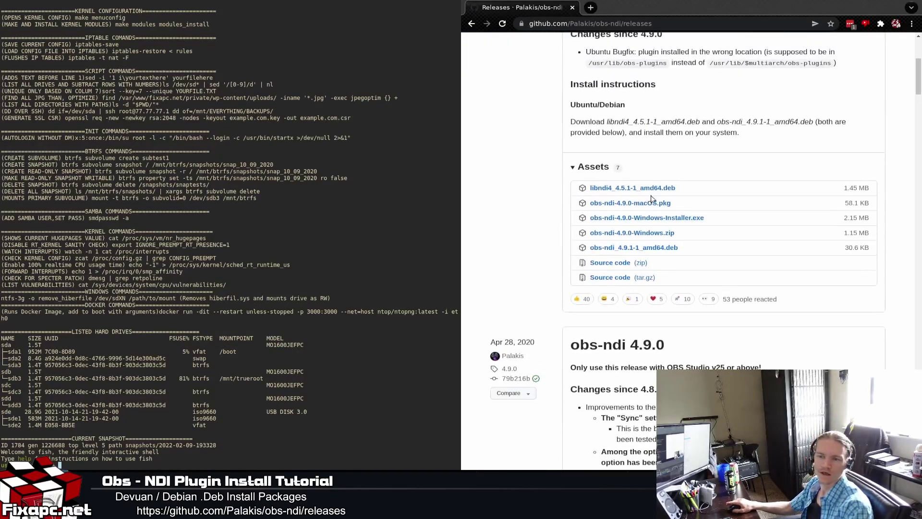
scroll(604, 156, down, 1)
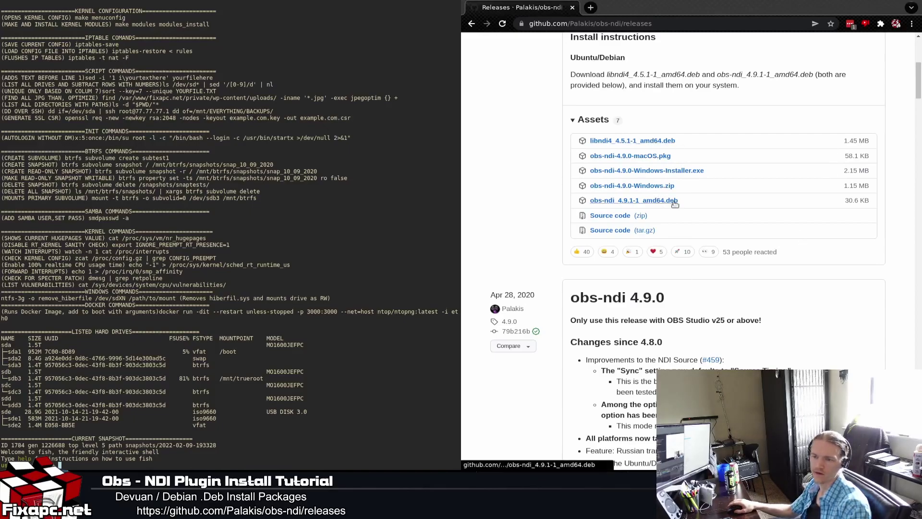
Download libndi4_4.5.1-1_amd64.deb into the Downloads folder with wget
right_click(666, 144)
click(706, 215)
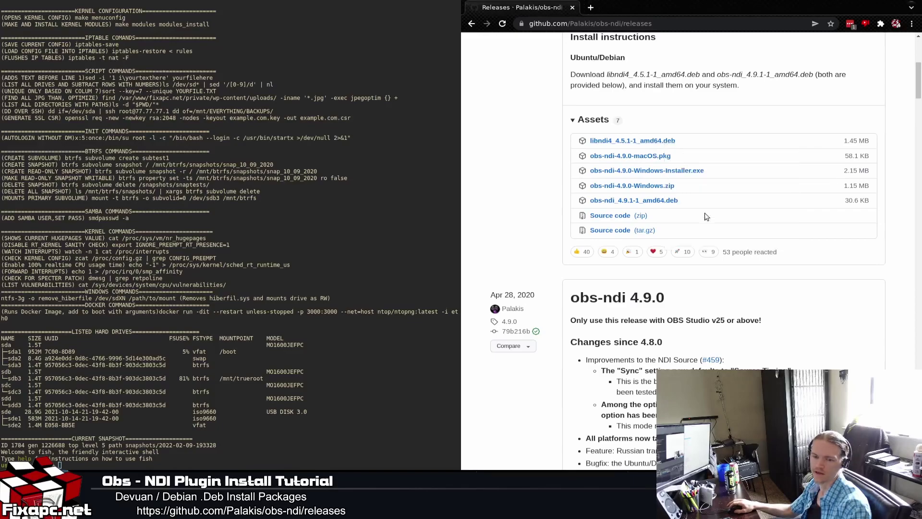
double_click(369, 384)
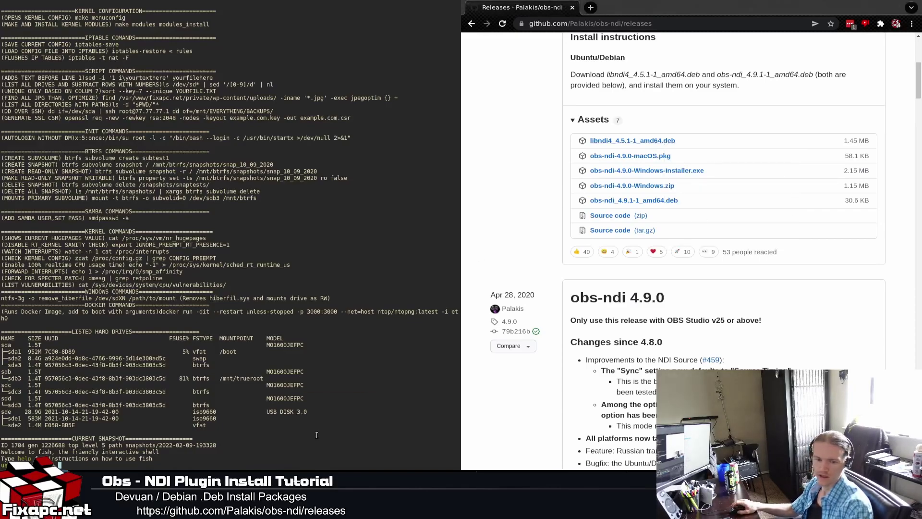
text(cd Downloads/)
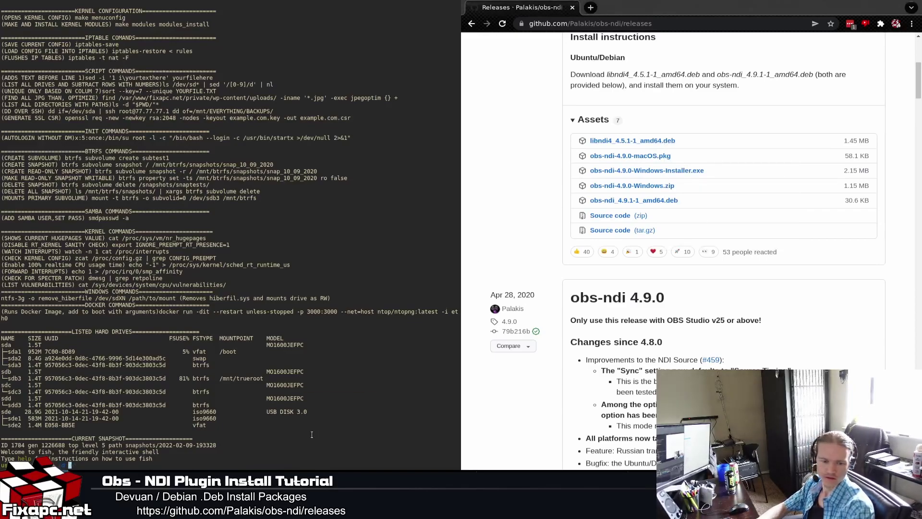
key(Return)
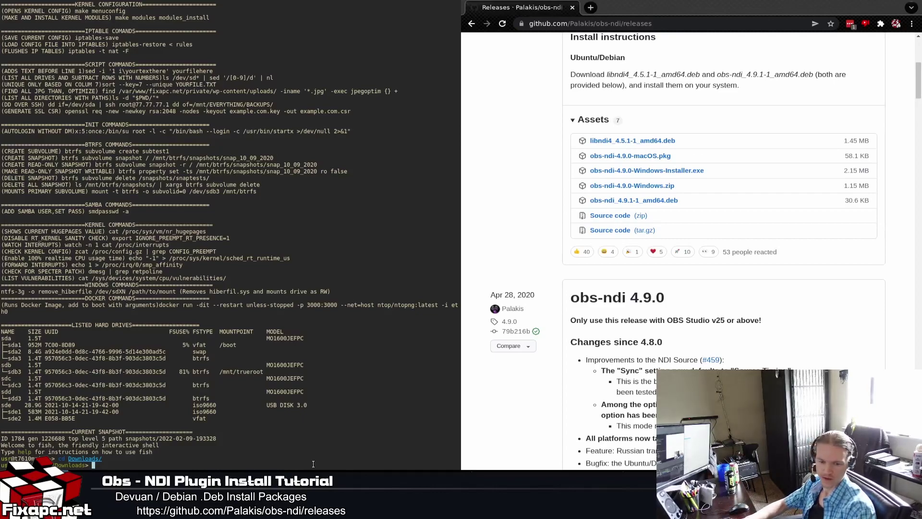
text(wget)
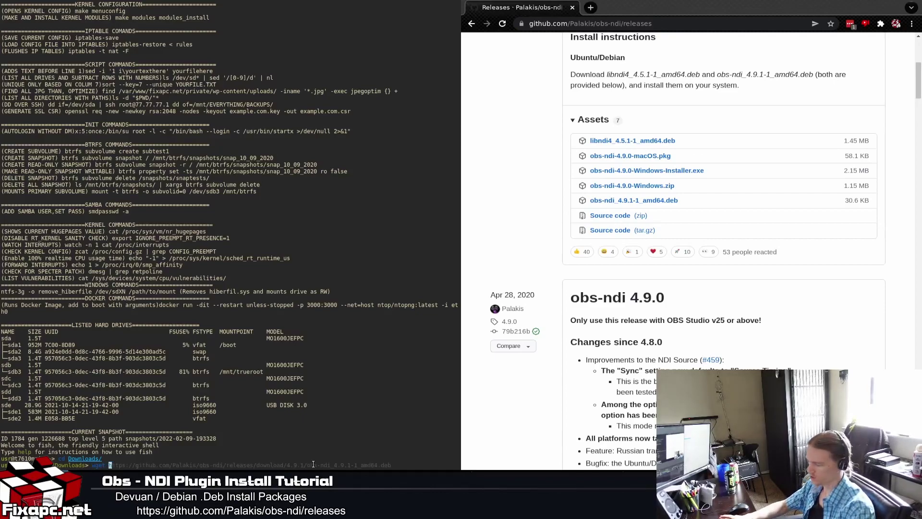
text(https://github.com/Palakis/obs-ndi/releases/download/4.9.1/libndi4_4.5.1-1_amd64.deb)
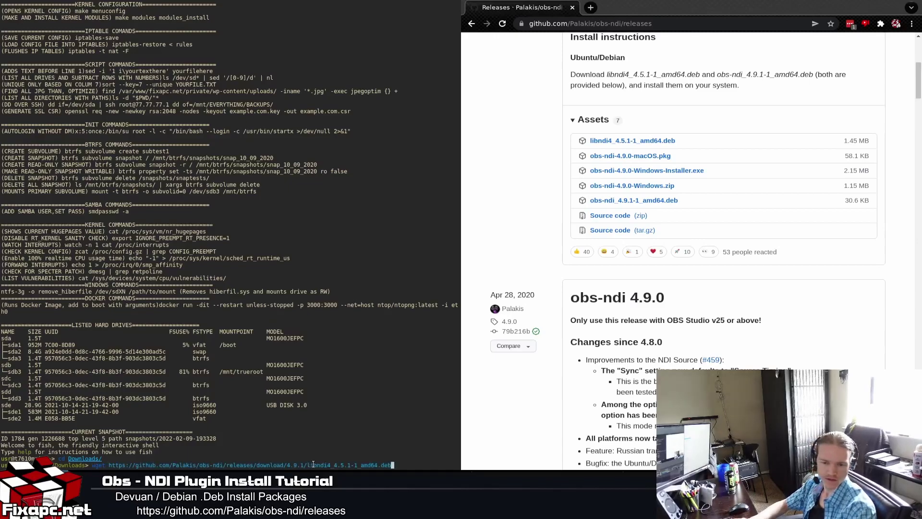
key(Return)
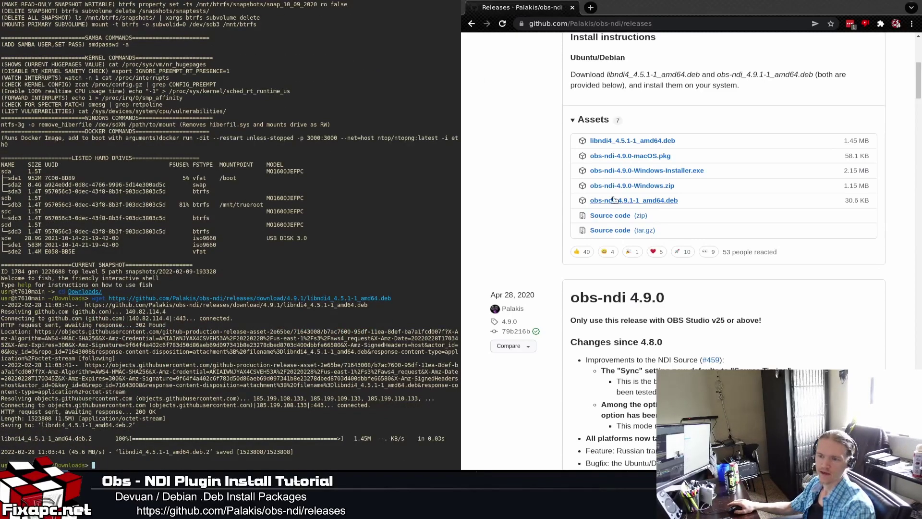
Download obs-ndi_4.9.1-1_amd64.deb with wget from its copied GitHub link
right_click(613, 203)
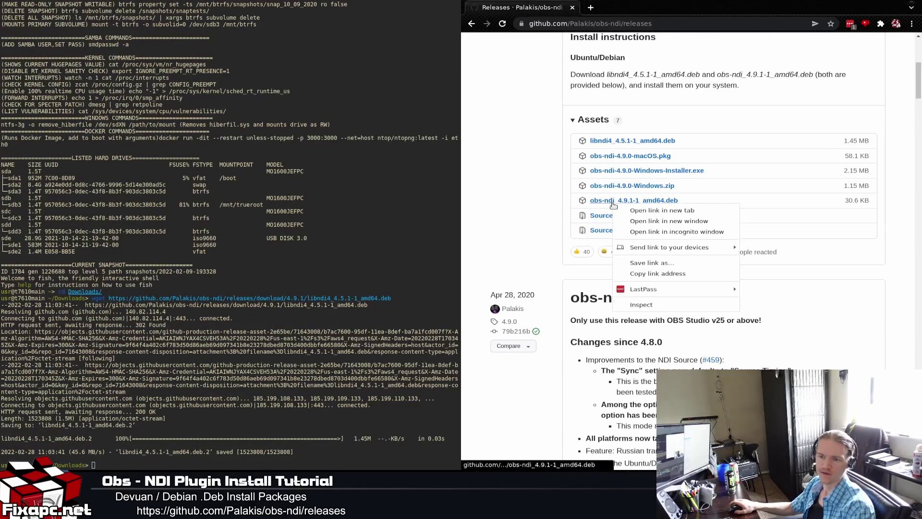
click(660, 274)
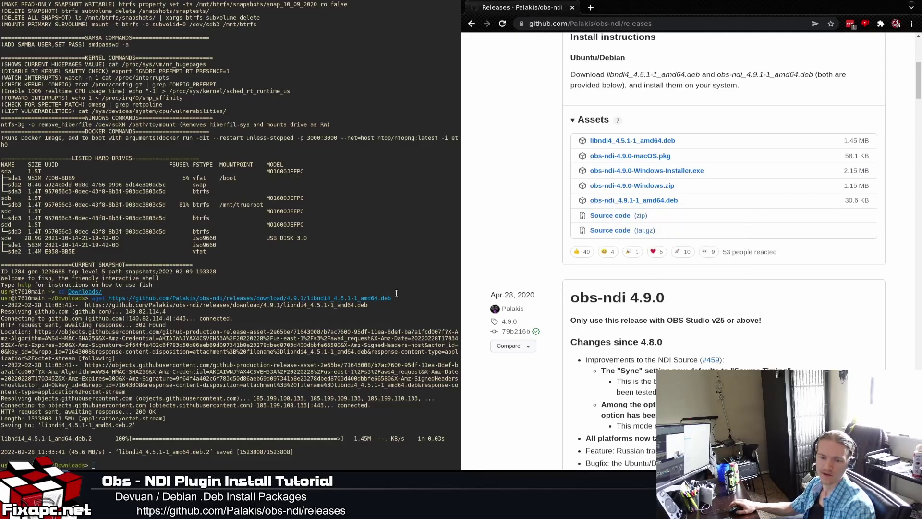
text(wget)
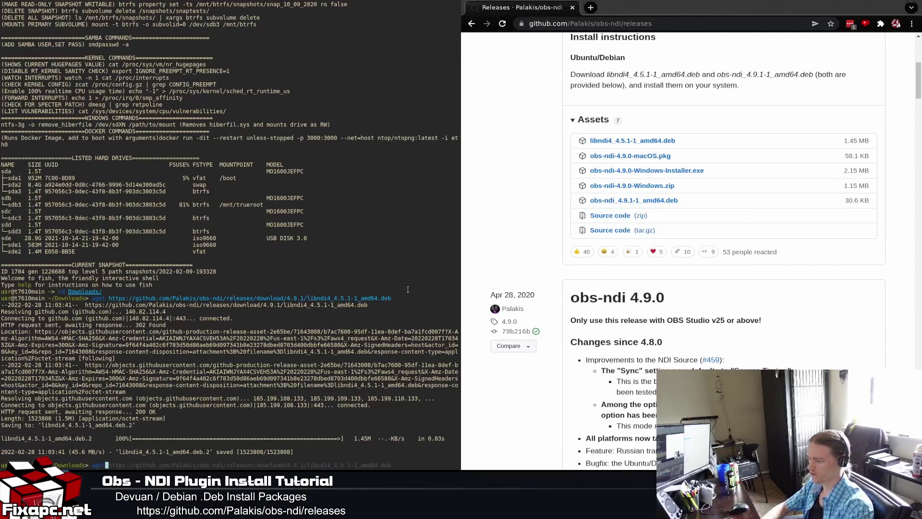
text(https://github.com/Palakis/obs-ndi/releases/download/4.9.1/obs-ndi_4.9.1-1_amd64.deb)
key(Return)
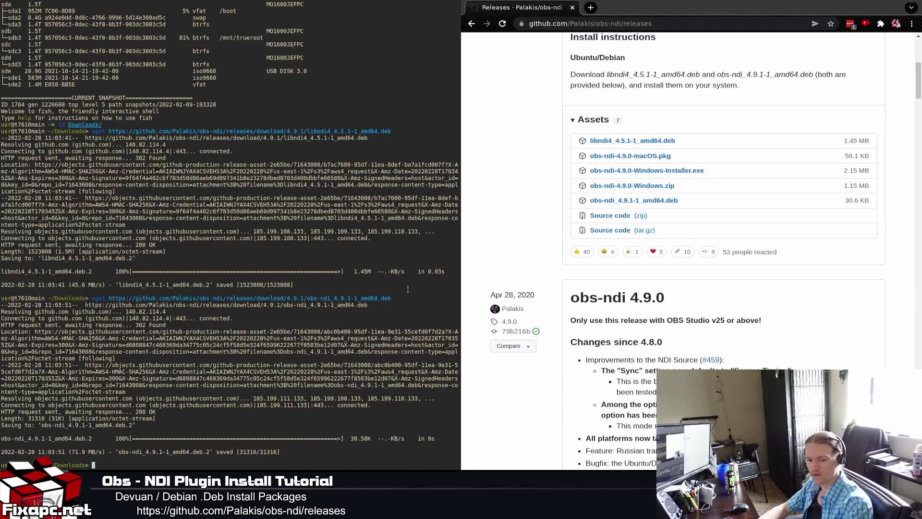
text(sudo )
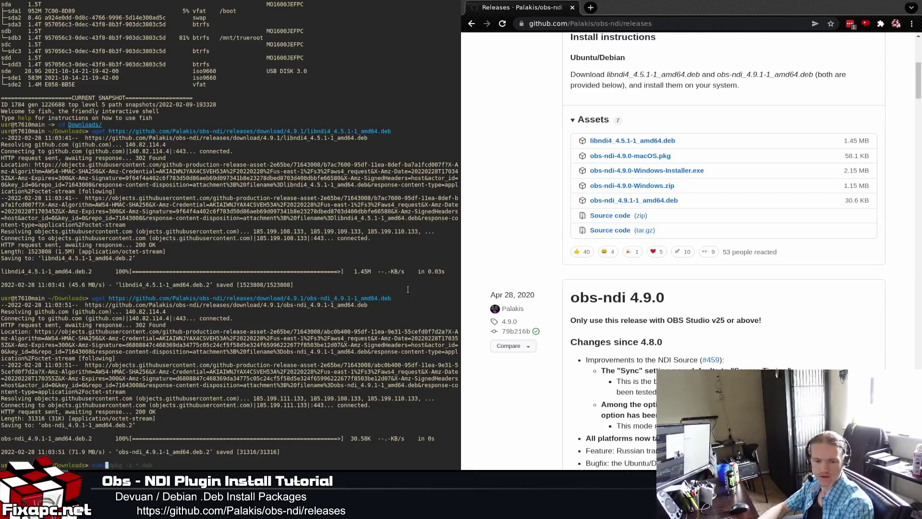
text(dpkg -i)
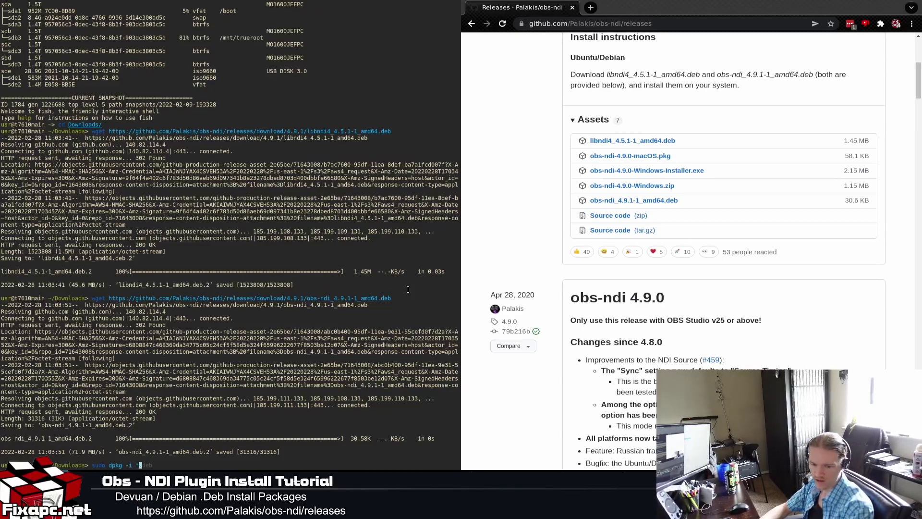
text(*.deb)
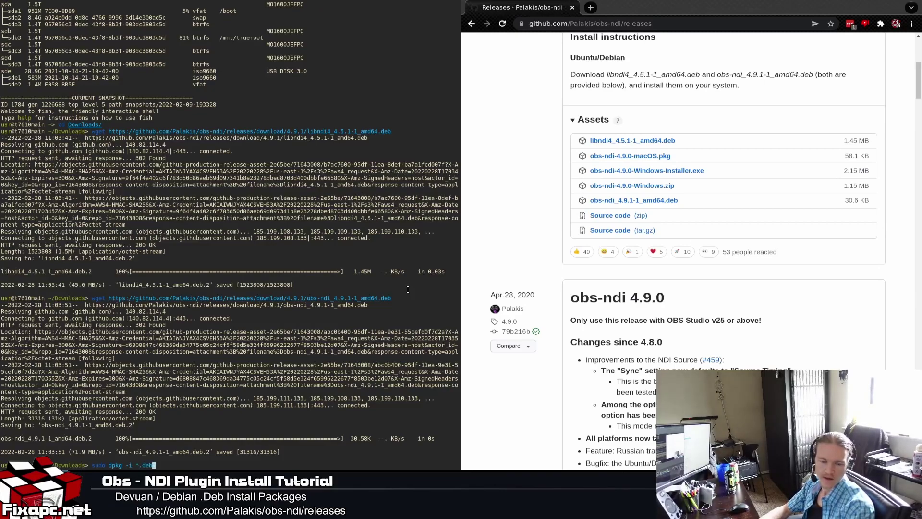
Install both .deb packages with 'sudo dpkg -i *.deb' and bring OBS Studio into view
key(Return)
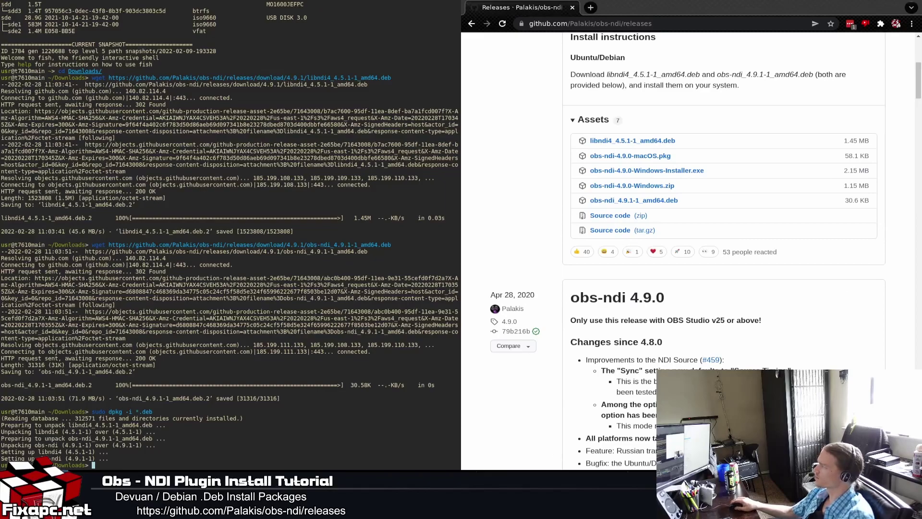
key(super+Tab)
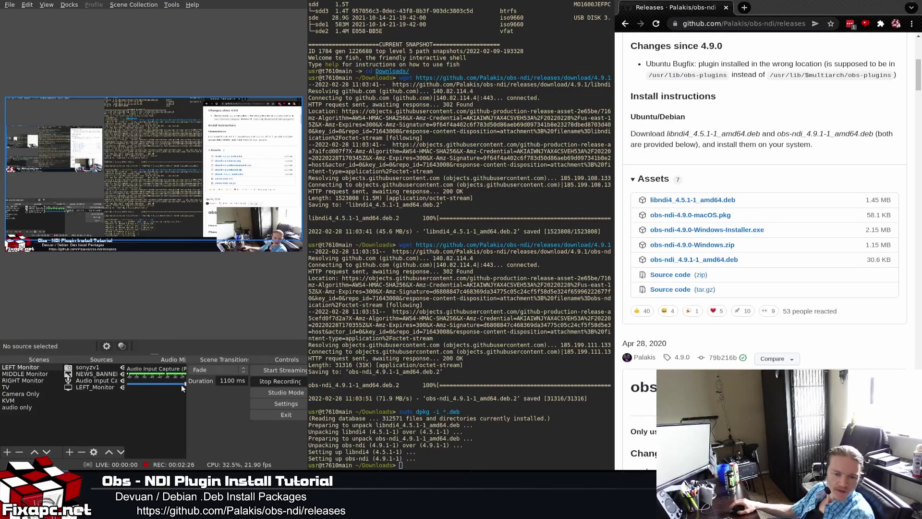
click(71, 452)
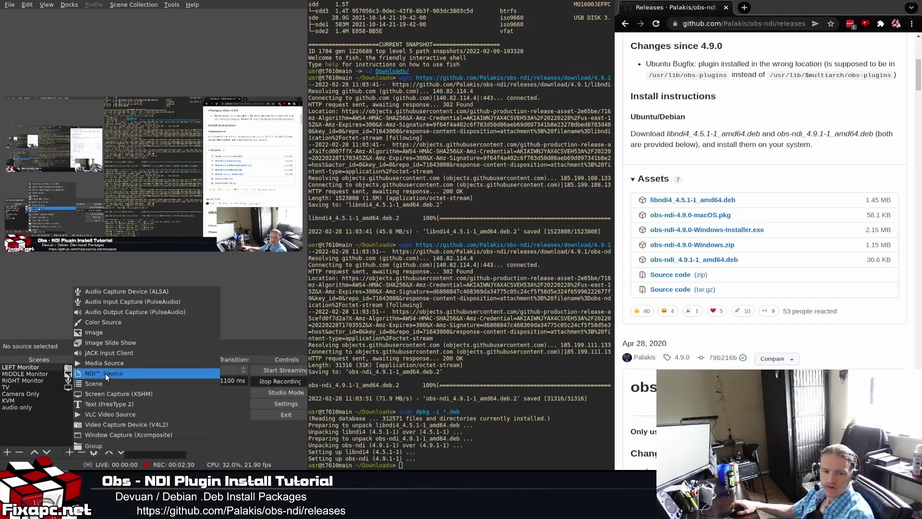
click(262, 306)
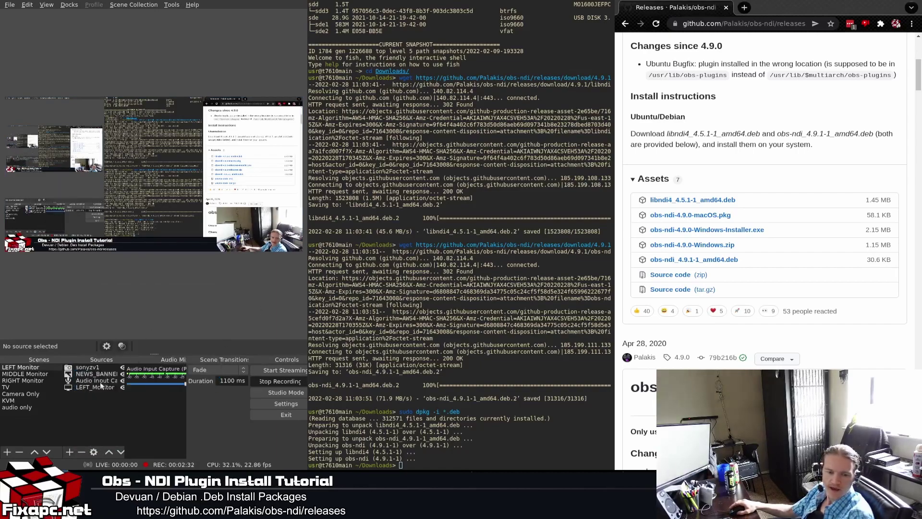